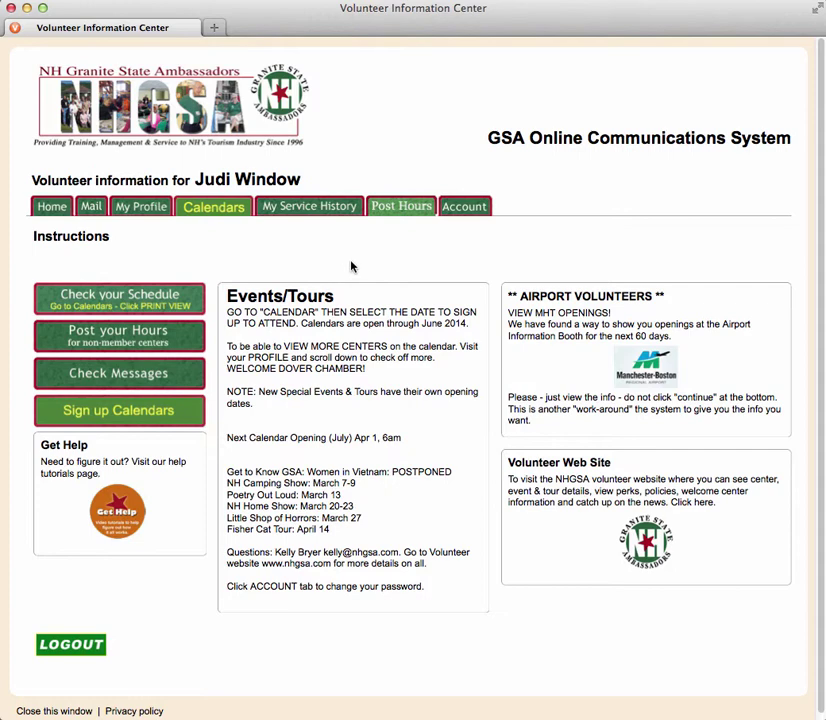
Step: Open the volunteer profile and review the email preferences, highlighting the Information & News and Schedule reminders descriptions
left_click(150, 211)
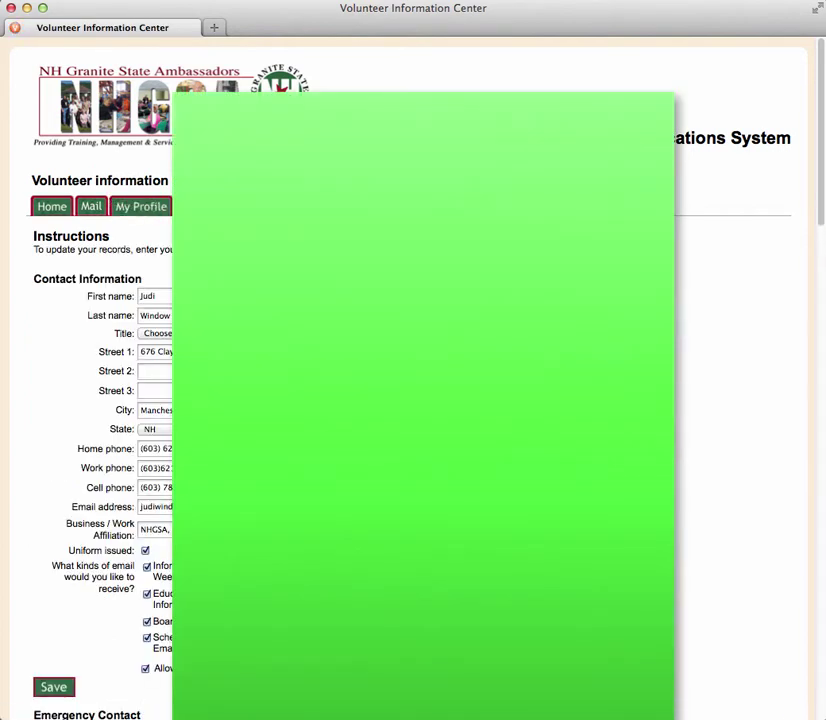
scroll(413, 400, "down", 5)
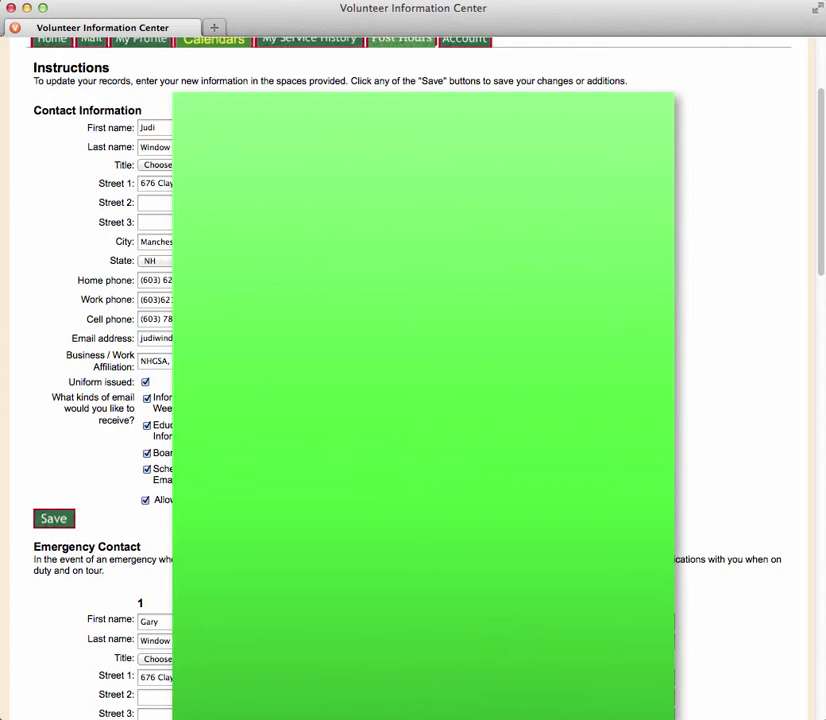
scroll(100, 400, "down", 3)
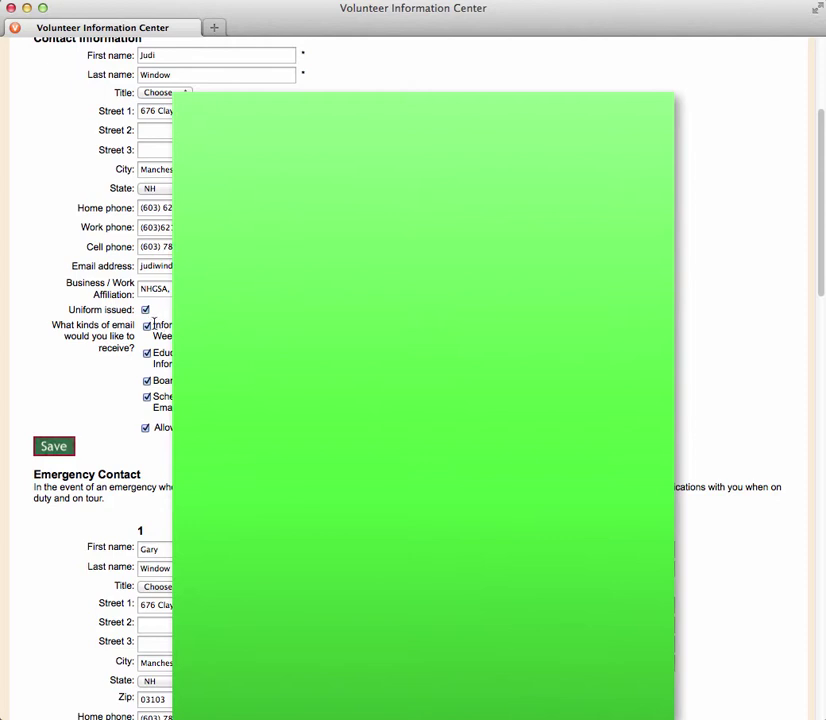
left_click_drag(152, 325, 469, 337)
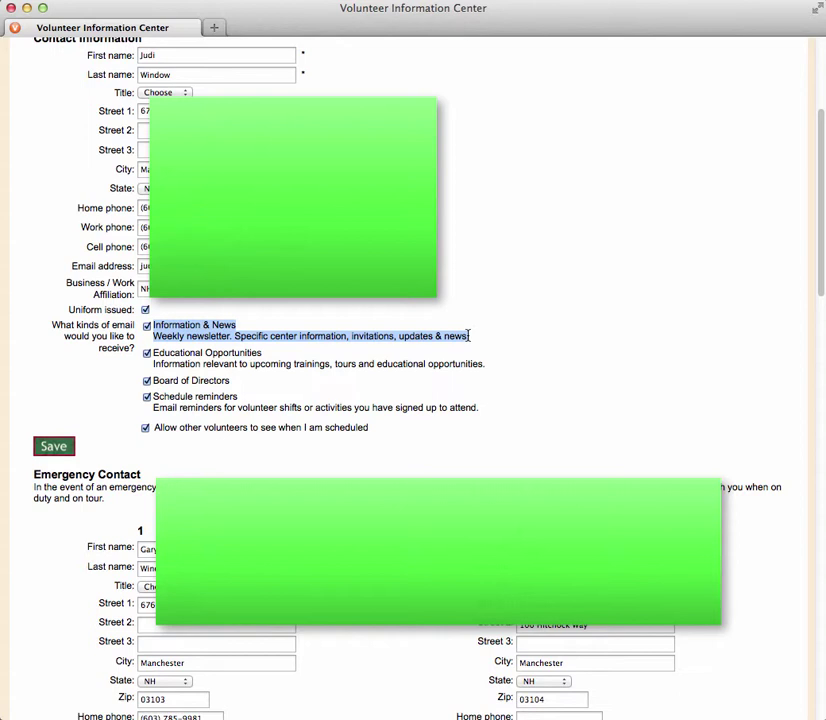
left_click(435, 403)
left_click_drag(477, 408, 154, 397)
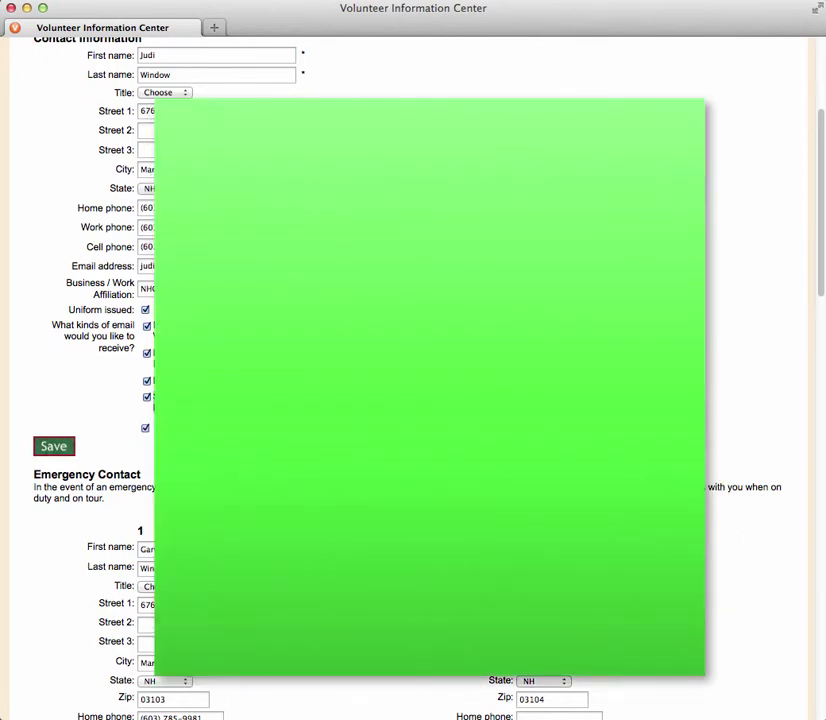
Step: Look through the profile's emergency contact, photo and web page sections
scroll(413, 380, "down", 10)
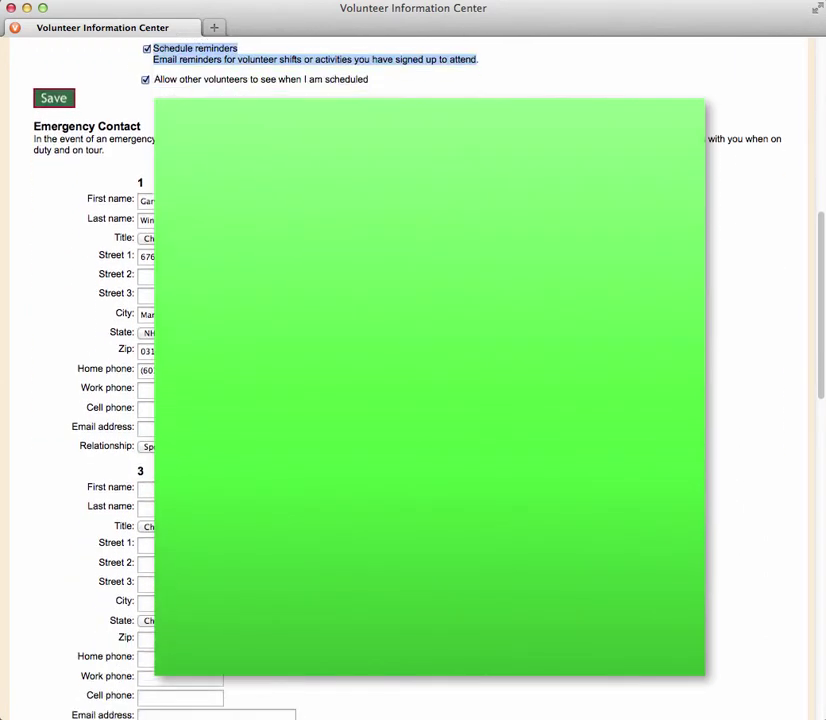
scroll(413, 380, "down", 3)
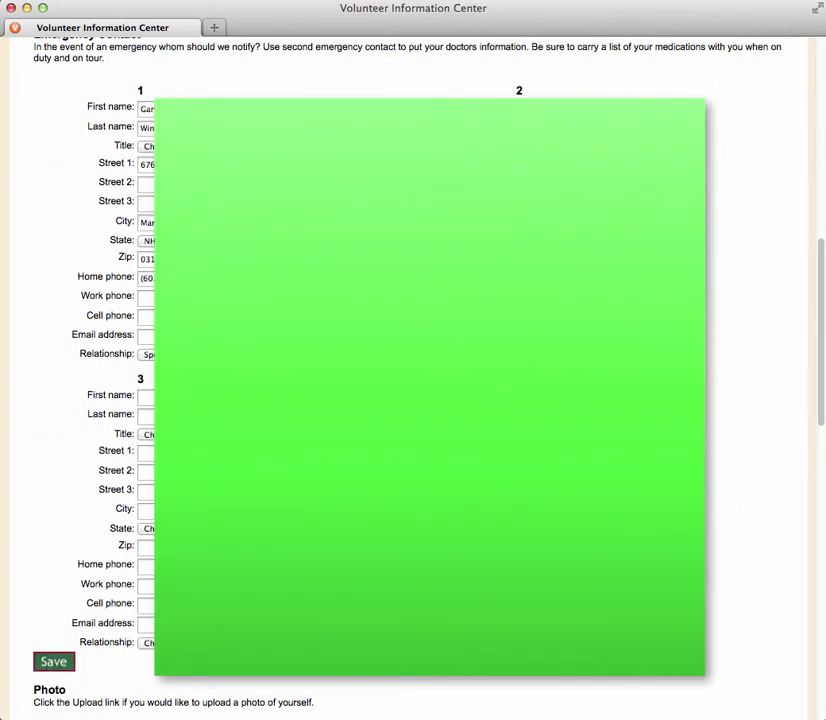
scroll(413, 380, "down", 8)
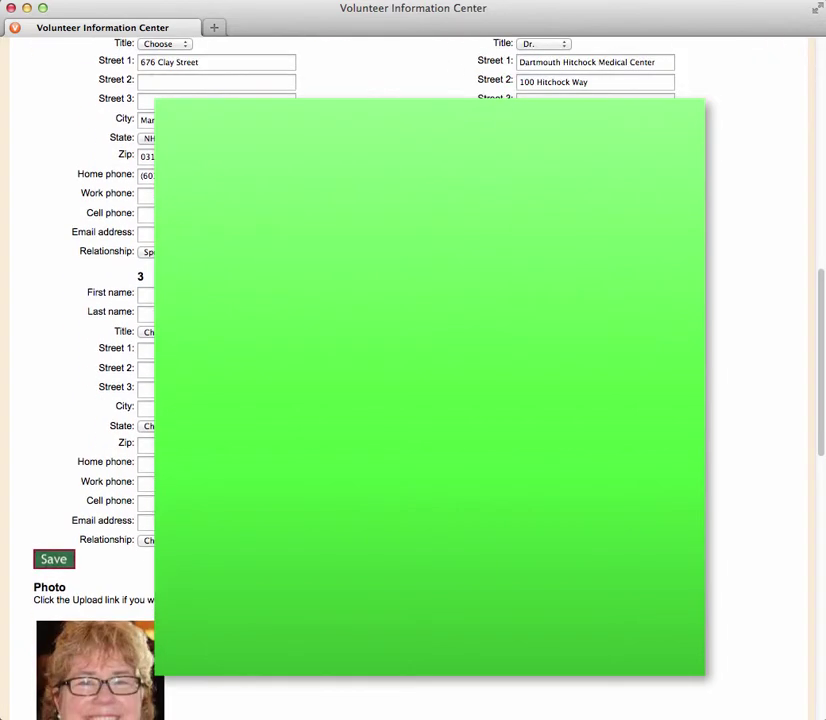
scroll(413, 380, "down", 3)
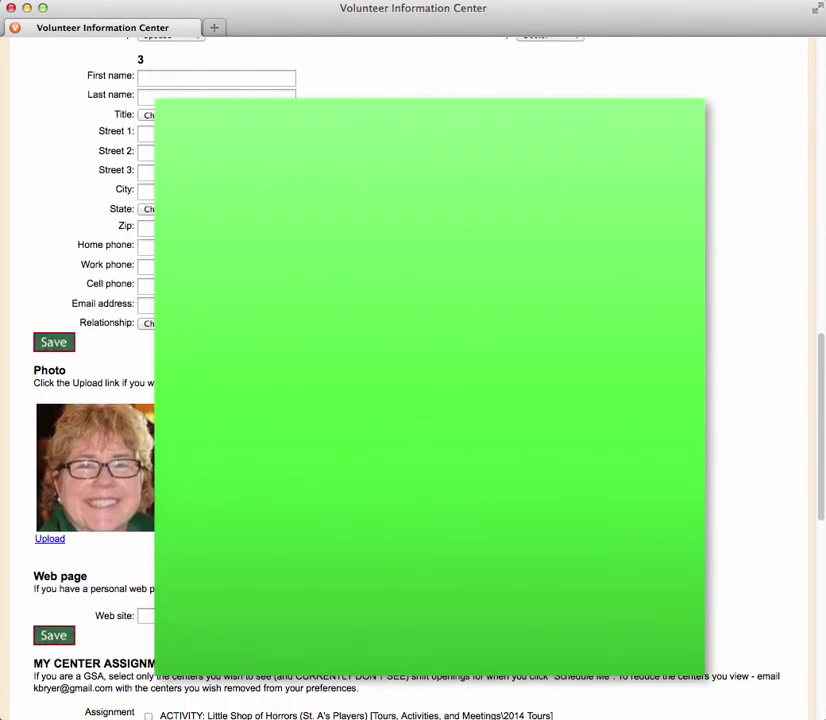
scroll(413, 380, "down", 8)
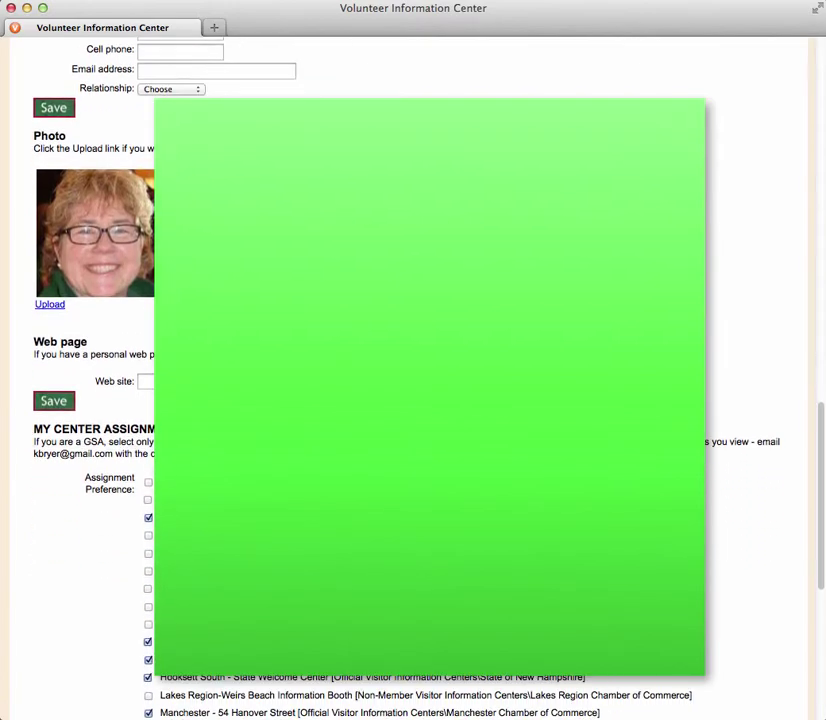
Step: Review the full list of center assignment preferences at the end of the profile
scroll(410, 455, "down", 7)
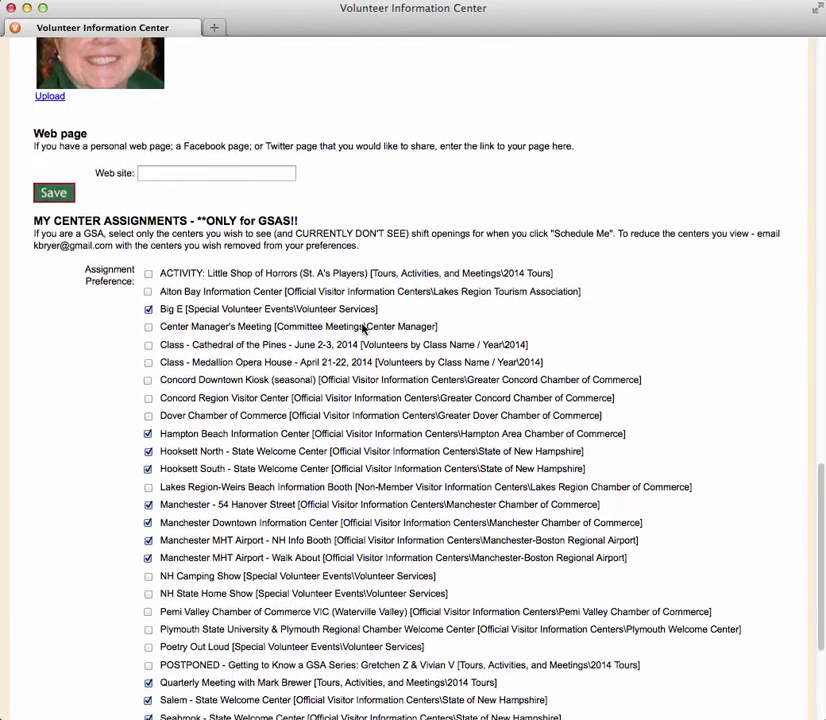
scroll(470, 345, "down", 2)
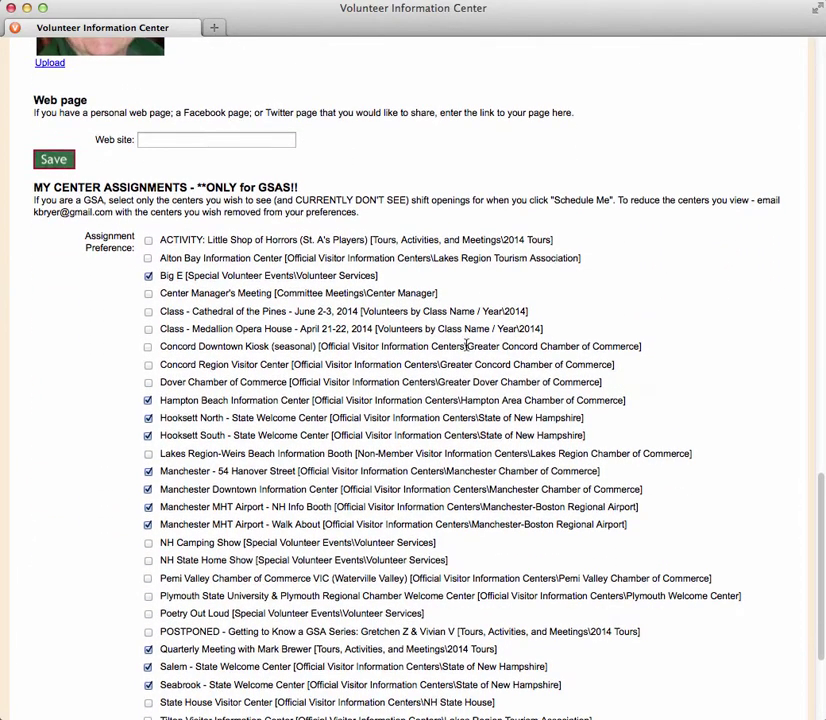
scroll(467, 349, "down", 2)
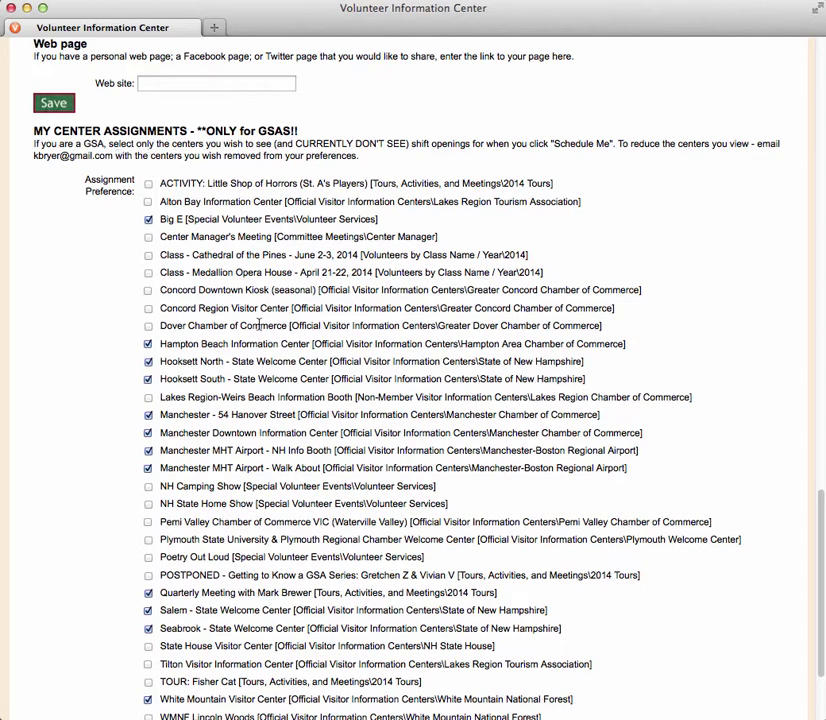
scroll(271, 536, "down", 3)
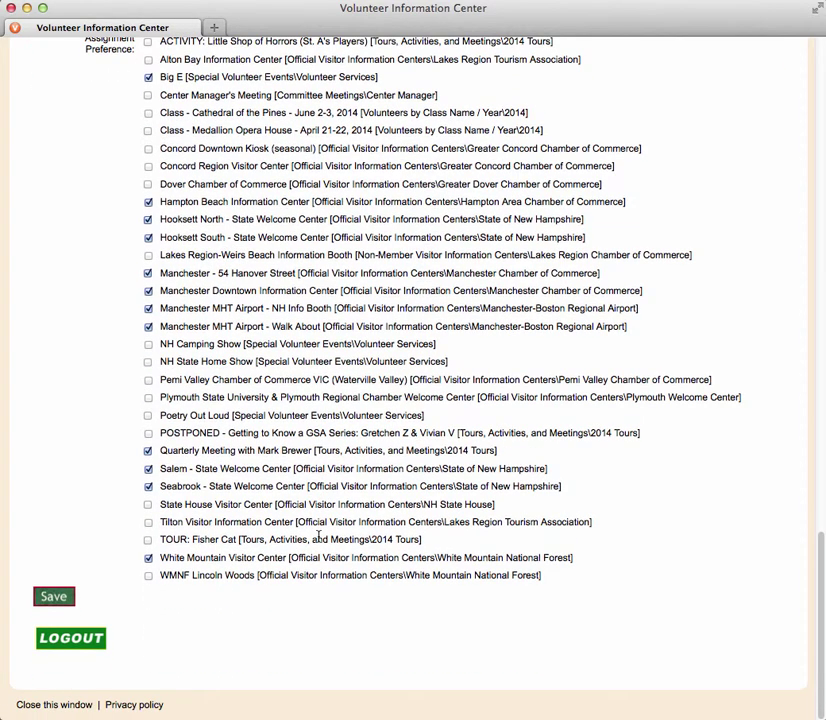
left_click(66, 596)
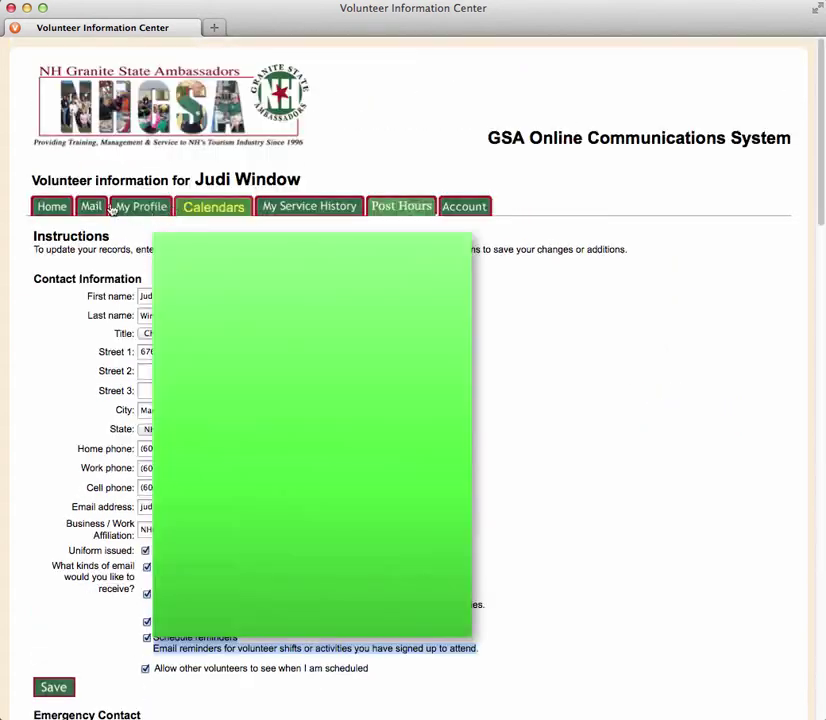
Step: View the list of new messages and open the March 2014 shift sign-up calendar
left_click(91, 207)
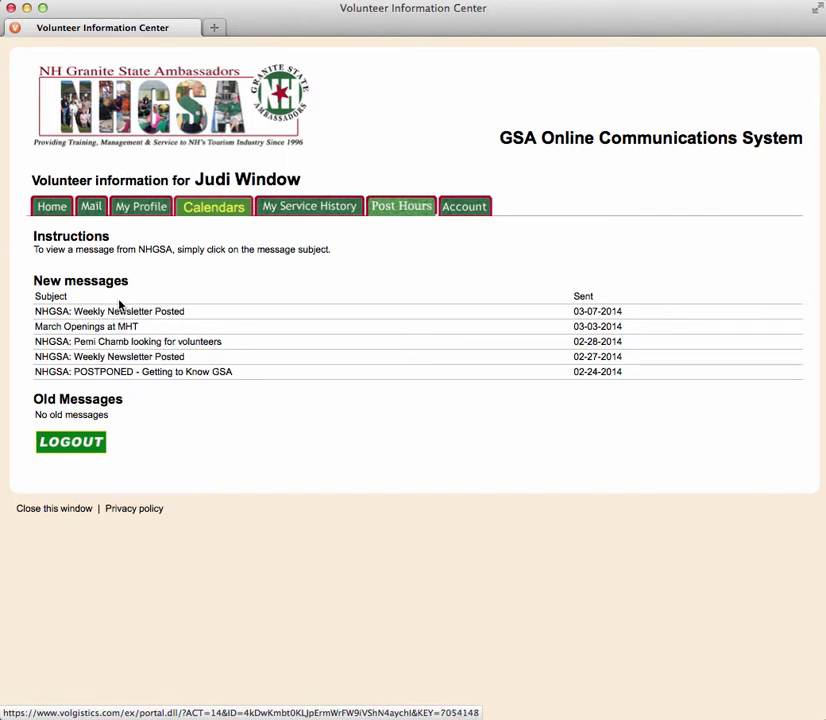
left_click(216, 208)
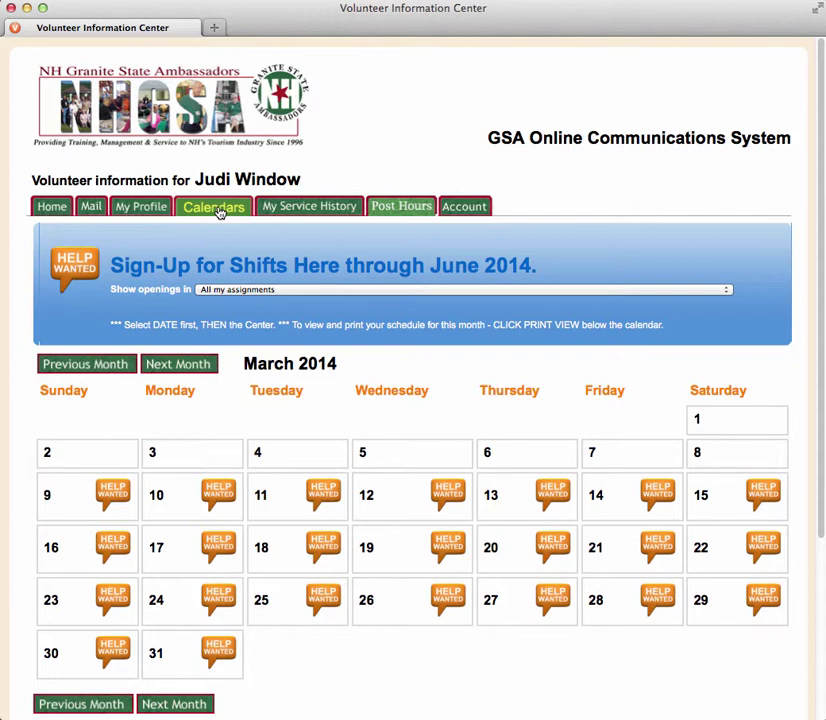
Step: Open the schedule for Friday, March 21, 2014 and look through the open shifts at each center
left_click(595, 551)
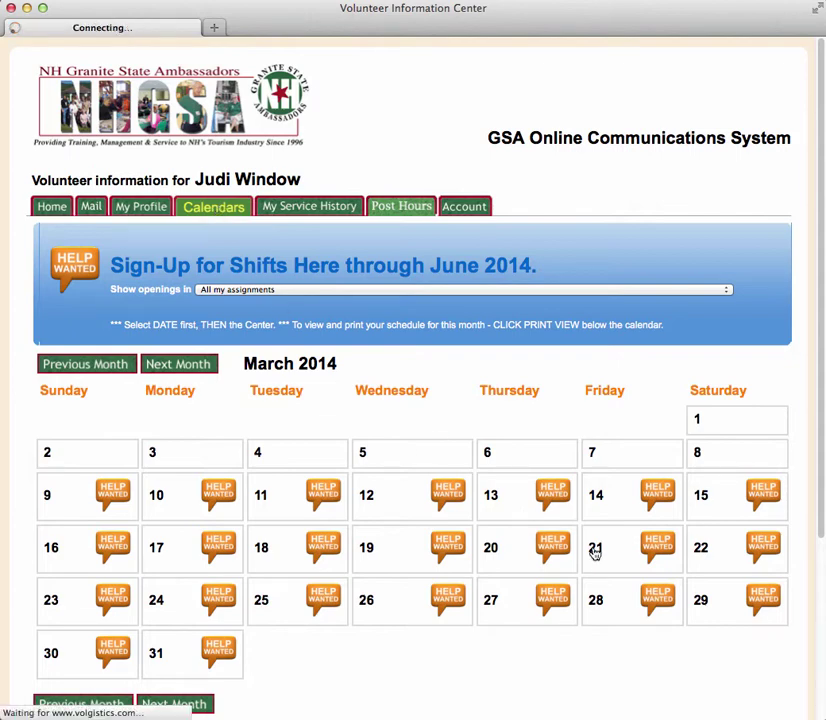
scroll(560, 444, "down", 2)
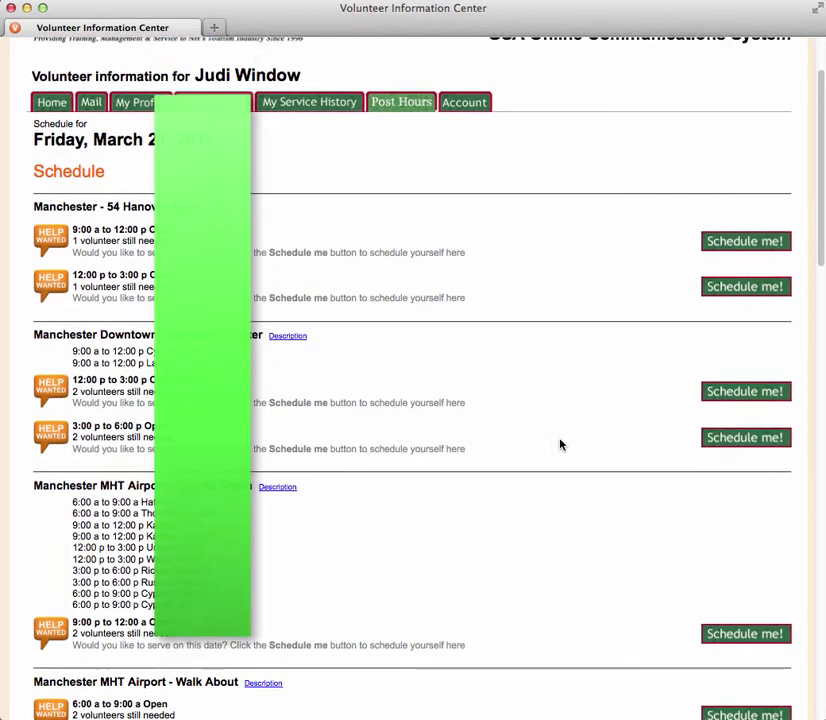
scroll(560, 444, "down", 10)
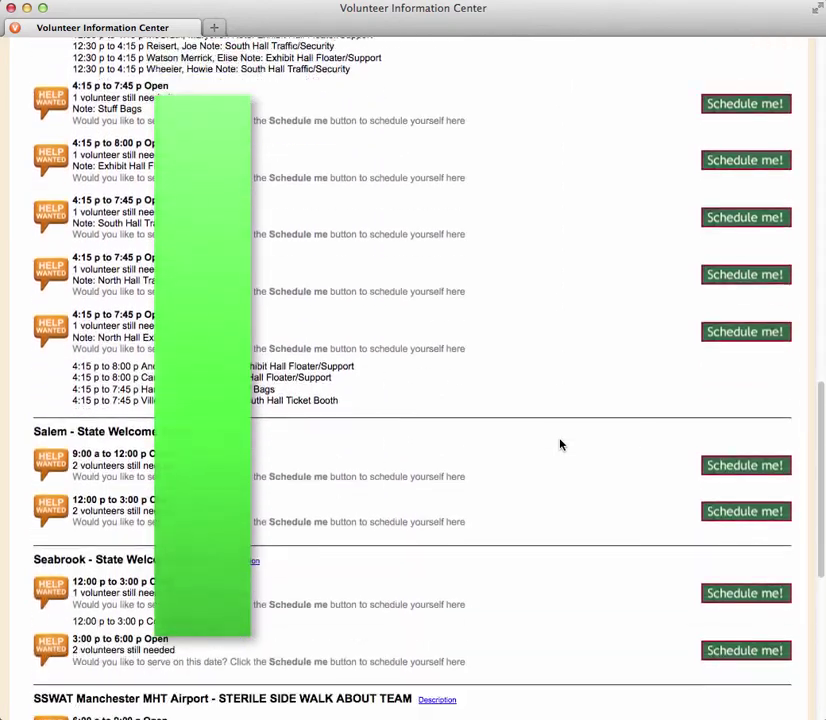
scroll(560, 444, "down", 5)
scroll(560, 444, "up", 15)
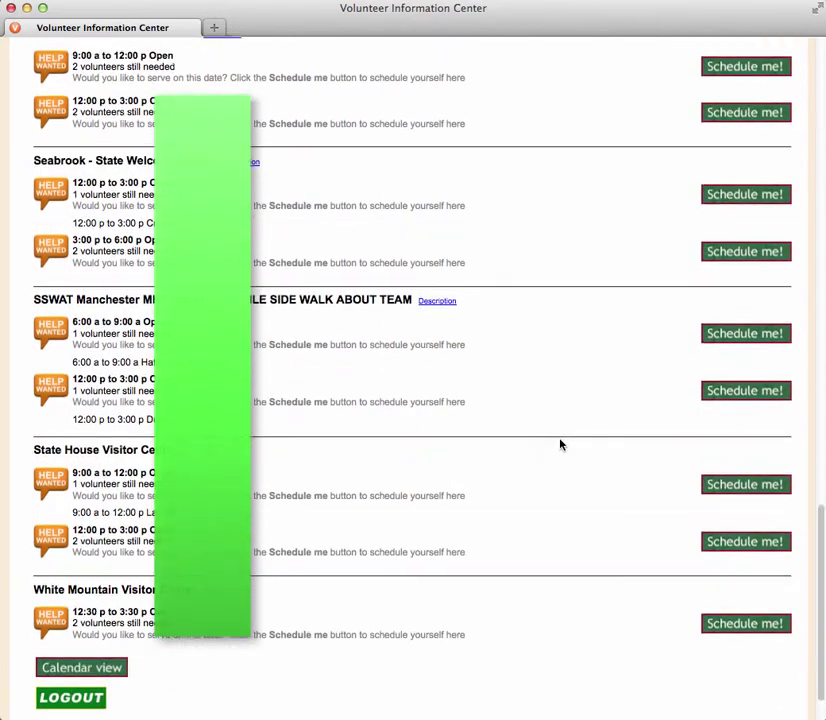
scroll(560, 444, "up", 4)
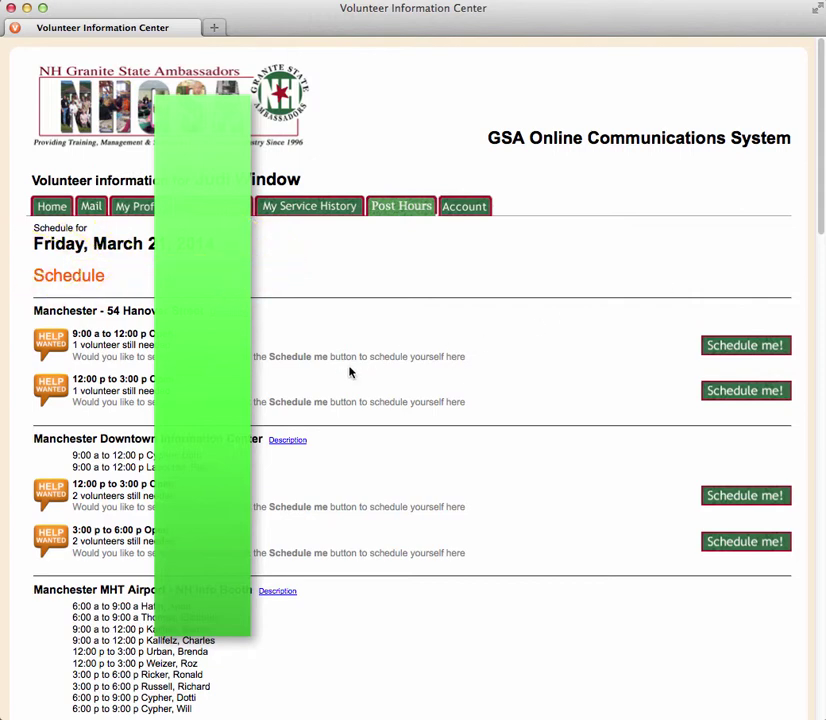
Step: Open the service history and read the instructions on how current the posted hours are
left_click(328, 210)
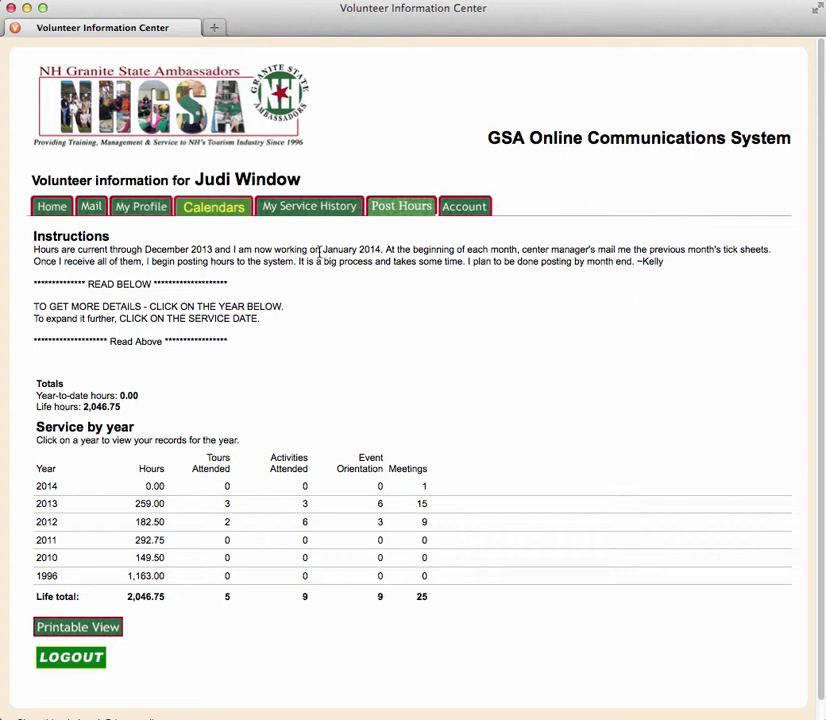
left_click_drag(275, 249, 463, 263)
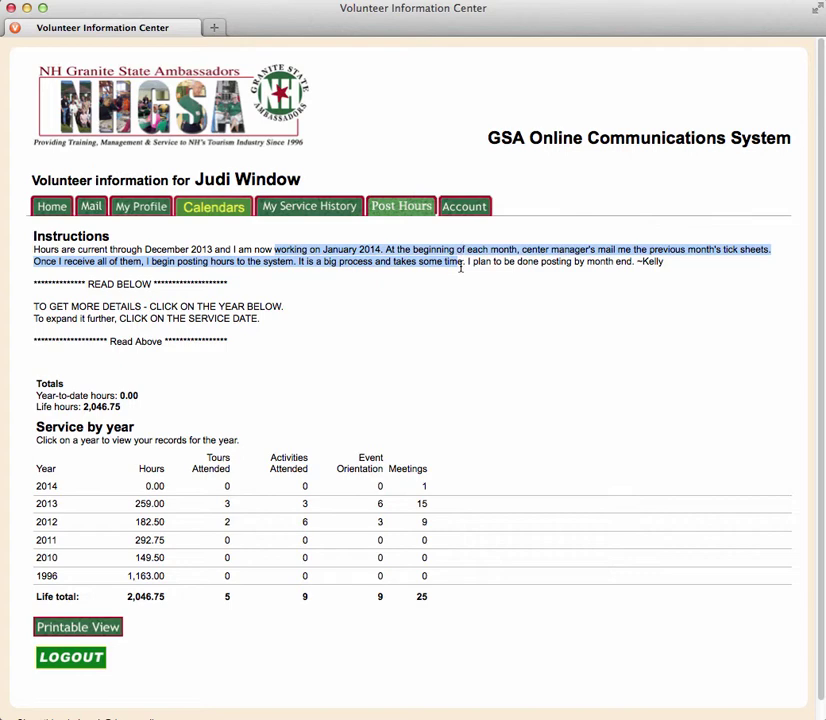
left_click(462, 263)
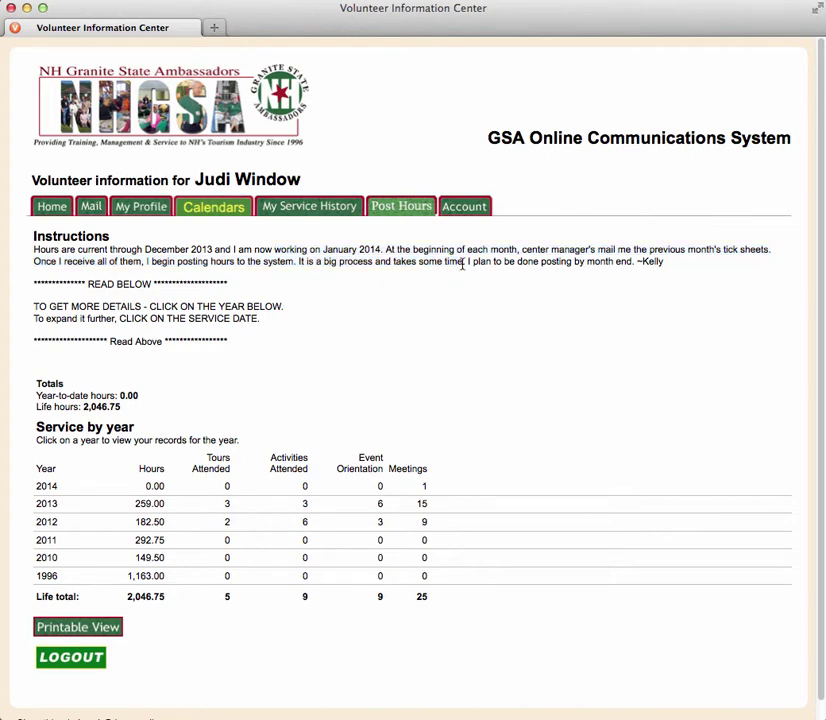
Step: Open the 2013 service records and view the details of the 12-06-2013 entry
scroll(390, 426, "down", 2)
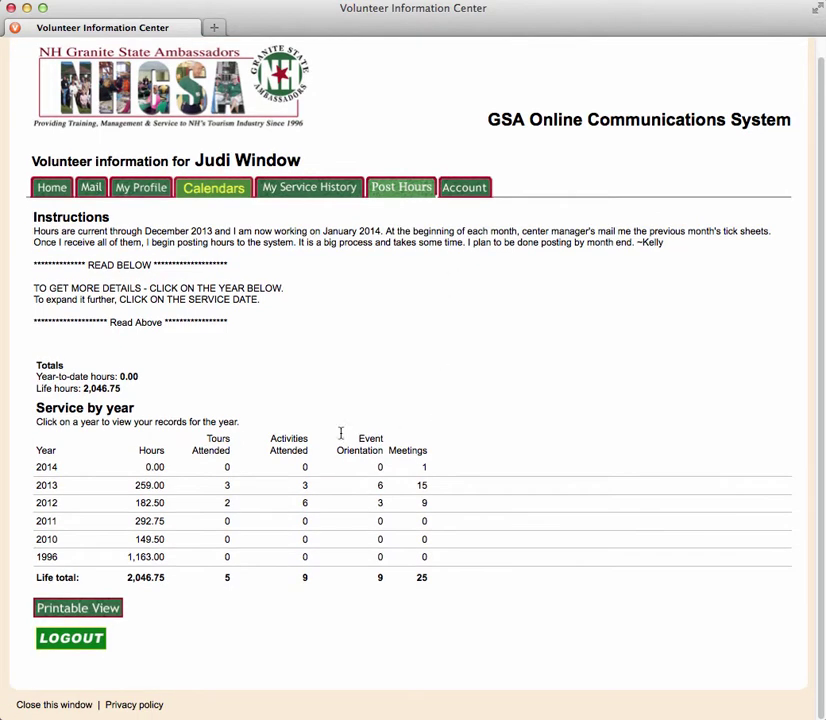
left_click(46, 487)
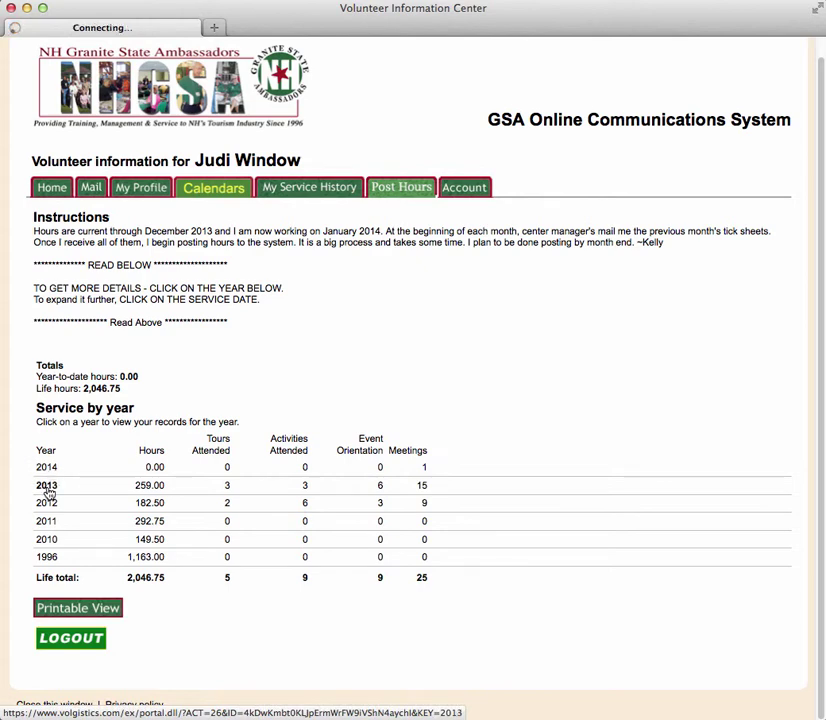
scroll(461, 533, "down", 5)
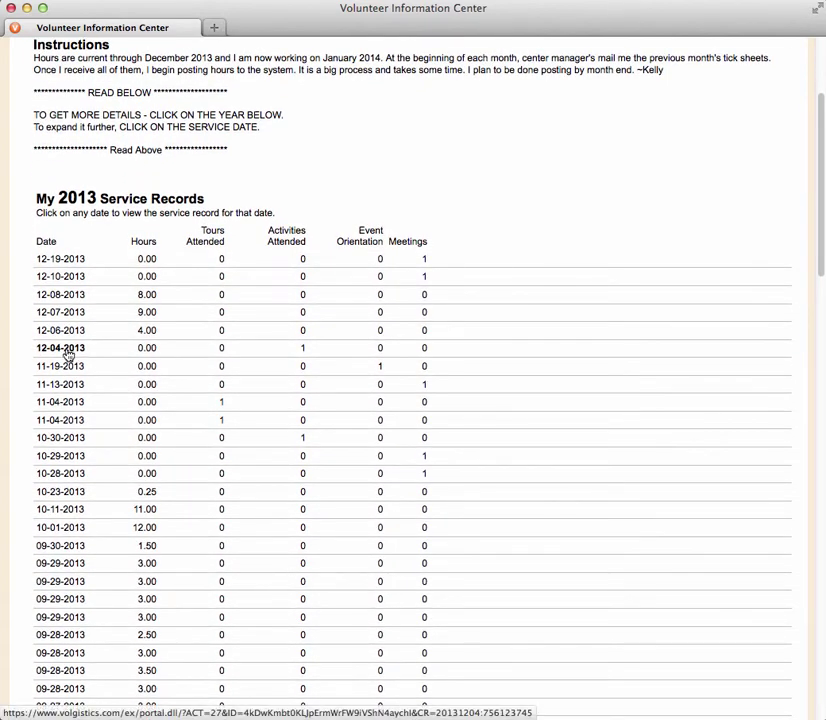
left_click(68, 331)
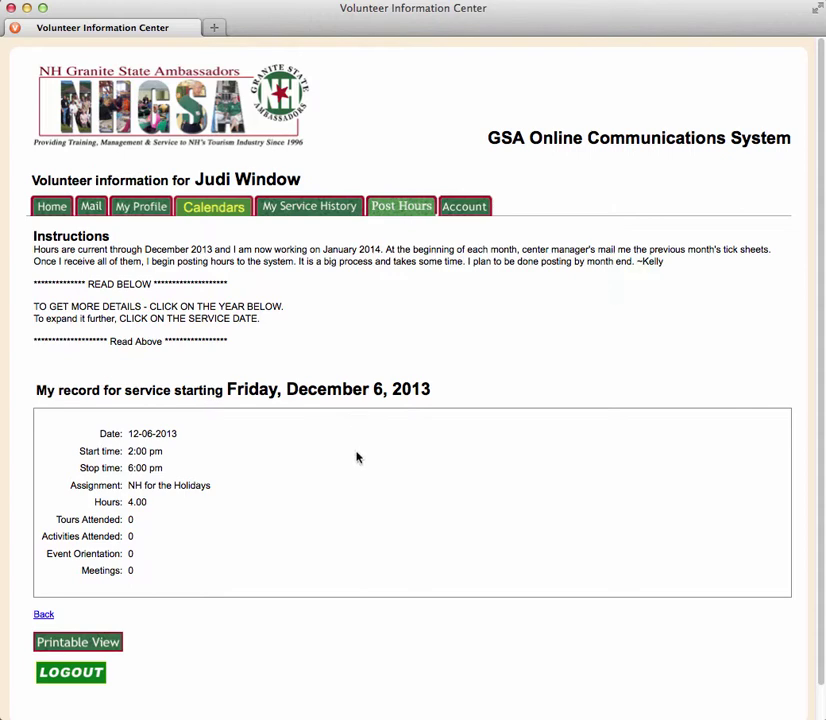
scroll(357, 458, "down", 1)
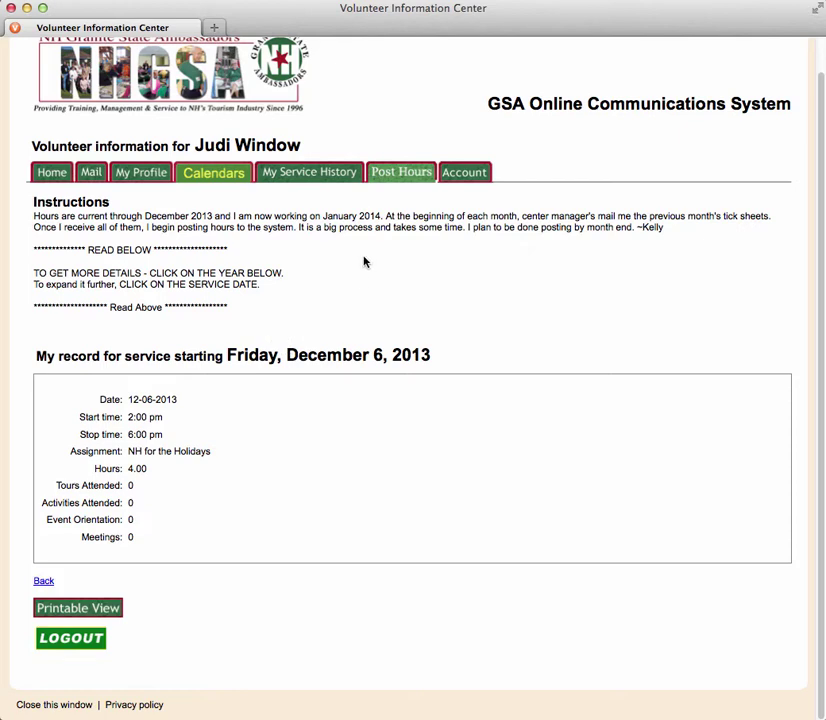
Step: Open the time sheet for posting hours and view the available assignments without choosing one
left_click(404, 176)
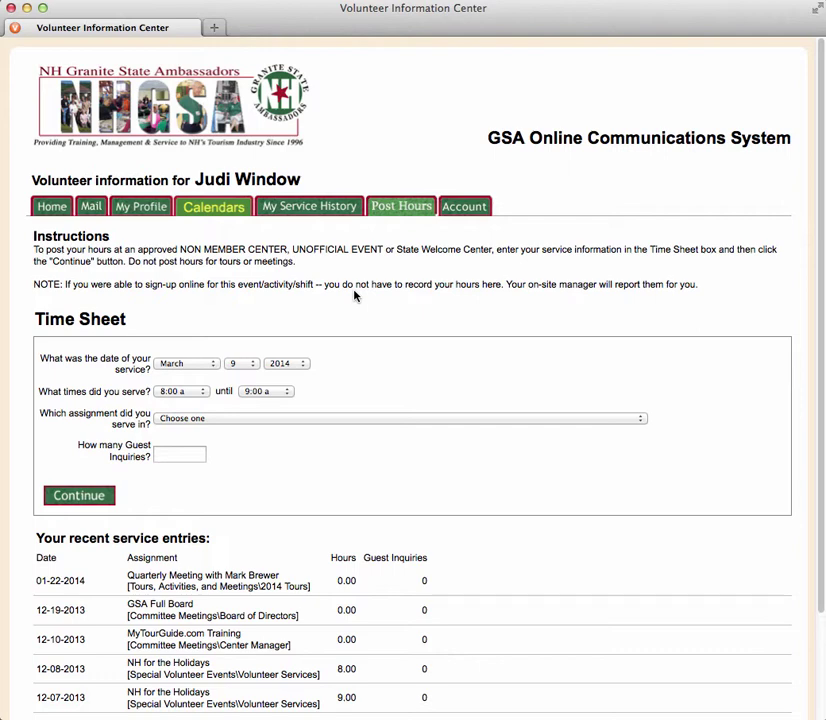
scroll(354, 295, "down", 1)
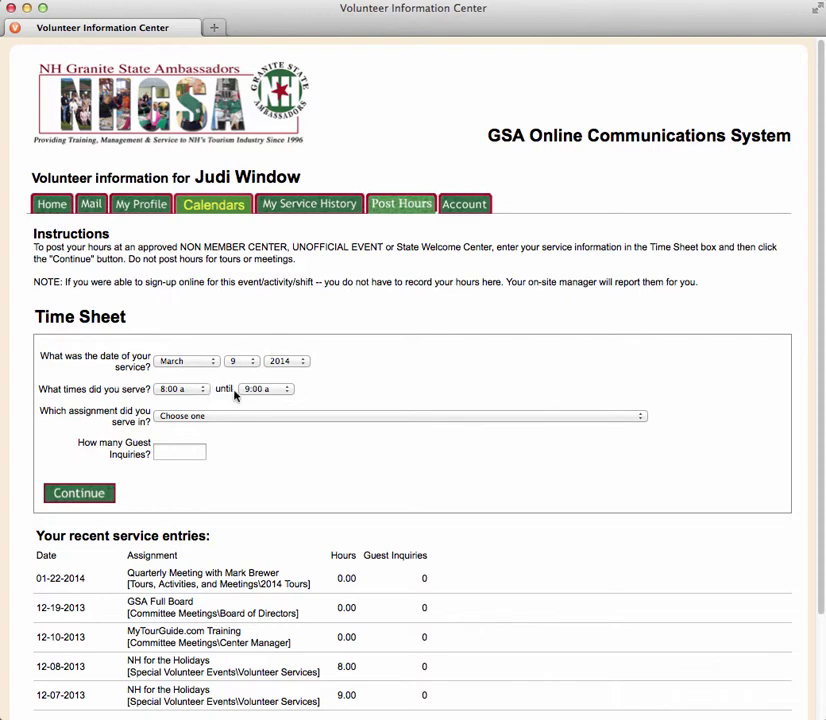
left_click(288, 416)
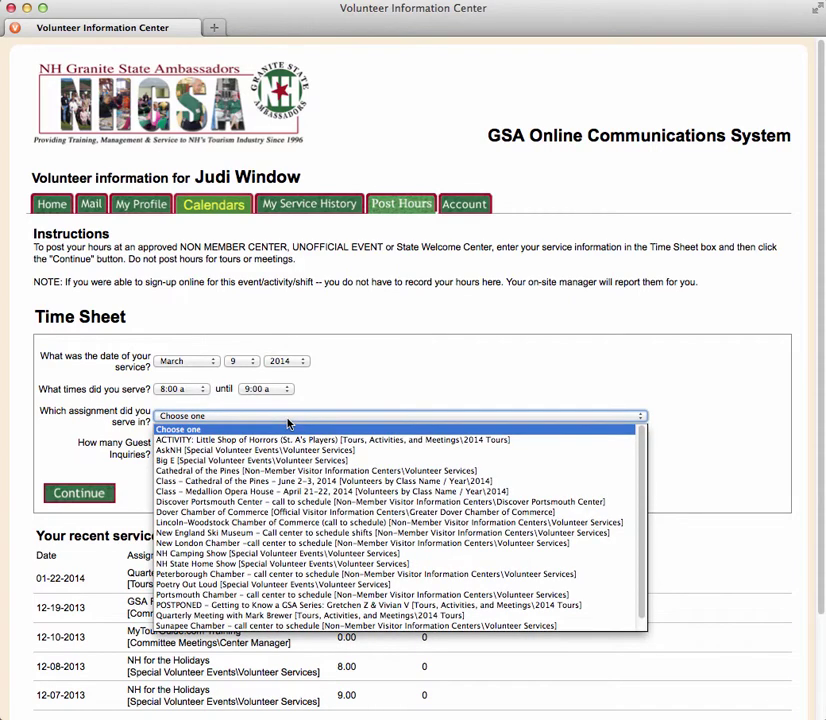
left_click(313, 412)
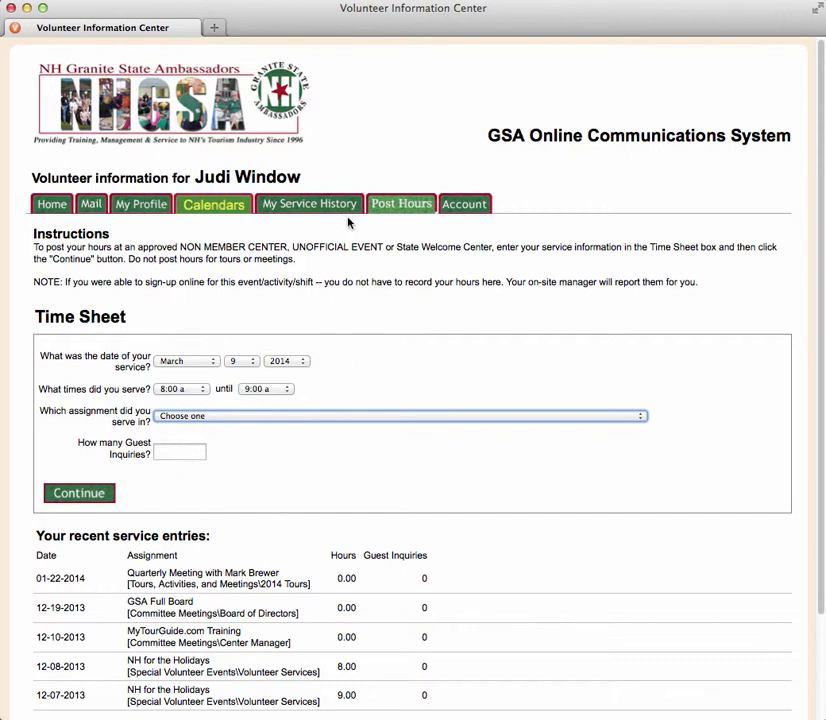
Step: View the account's password change form, and revisit the home, service history and hours posting pages
left_click(455, 208)
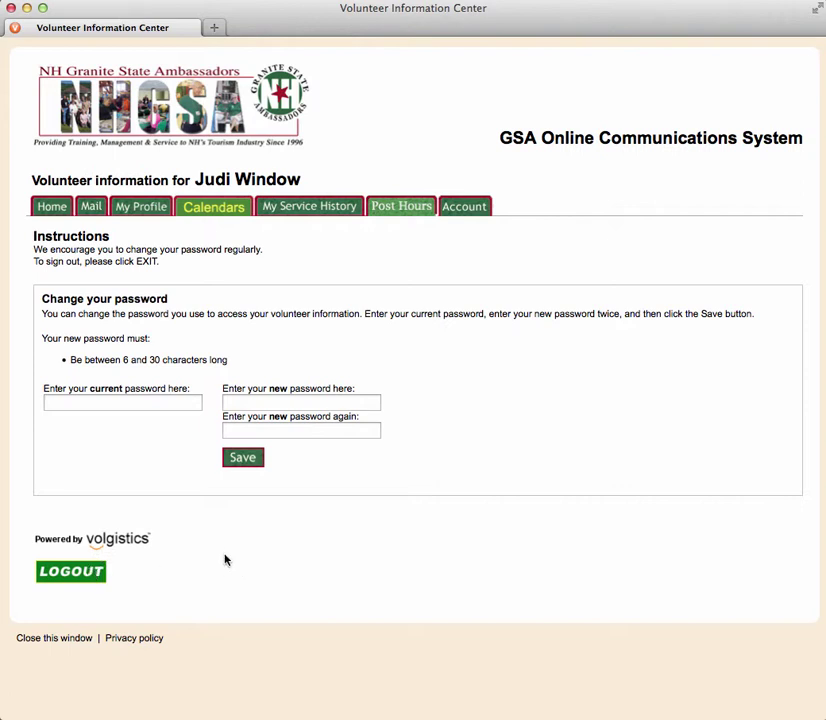
left_click(51, 208)
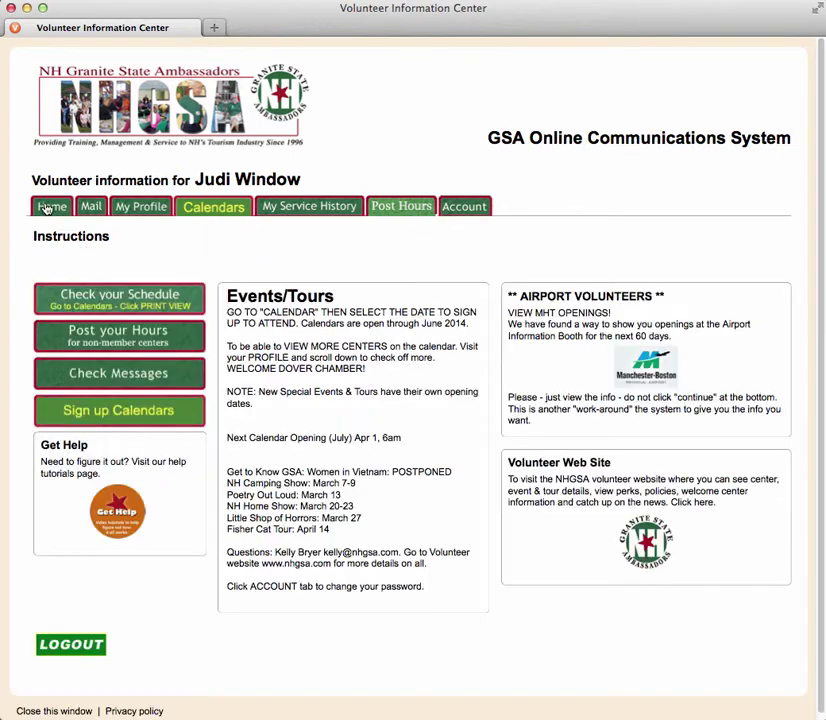
left_click(322, 206)
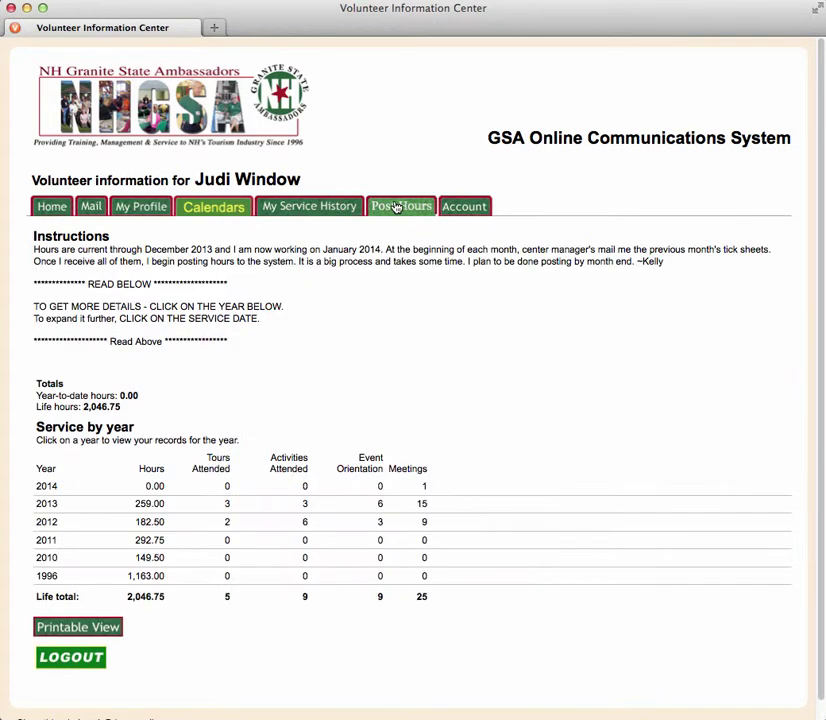
left_click(397, 206)
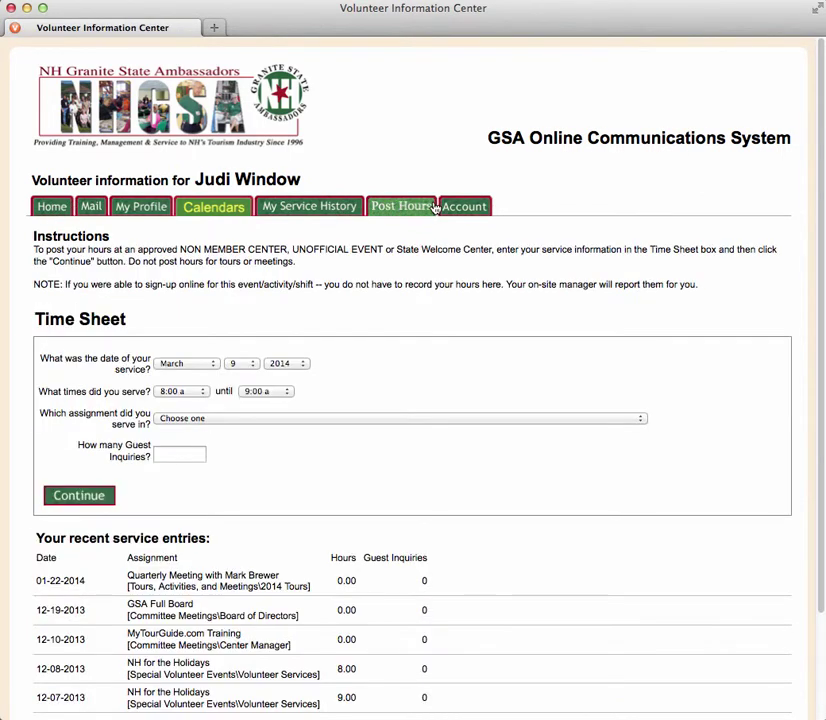